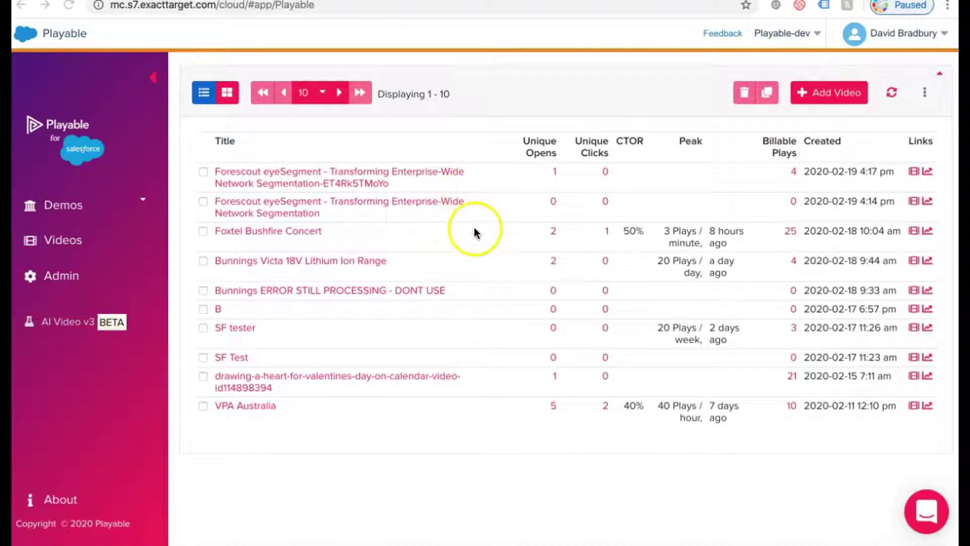
Step: Start adding a new video and title it "Playable Tutorial"
{"action": "left_click", "coordinate": [829, 93]}
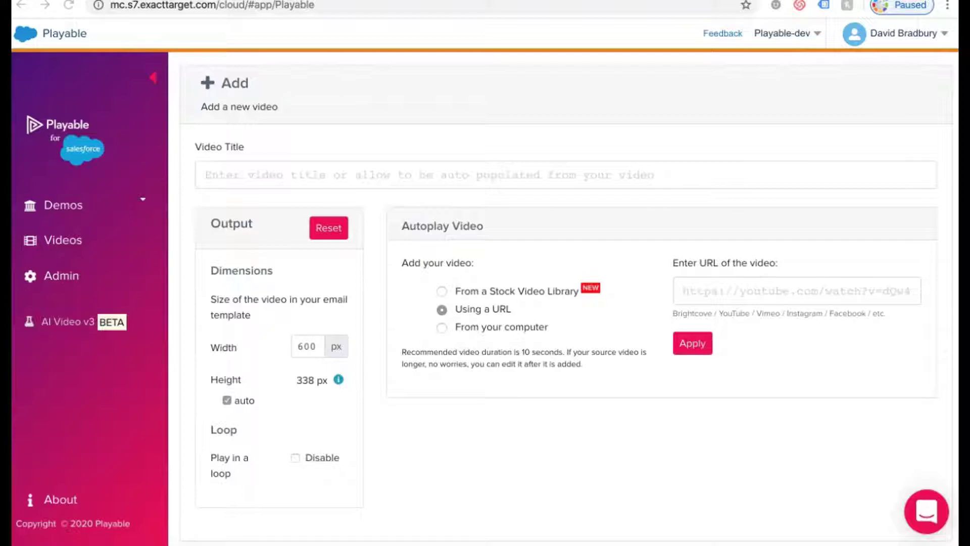
{"action": "left_click", "coordinate": [209, 178]}
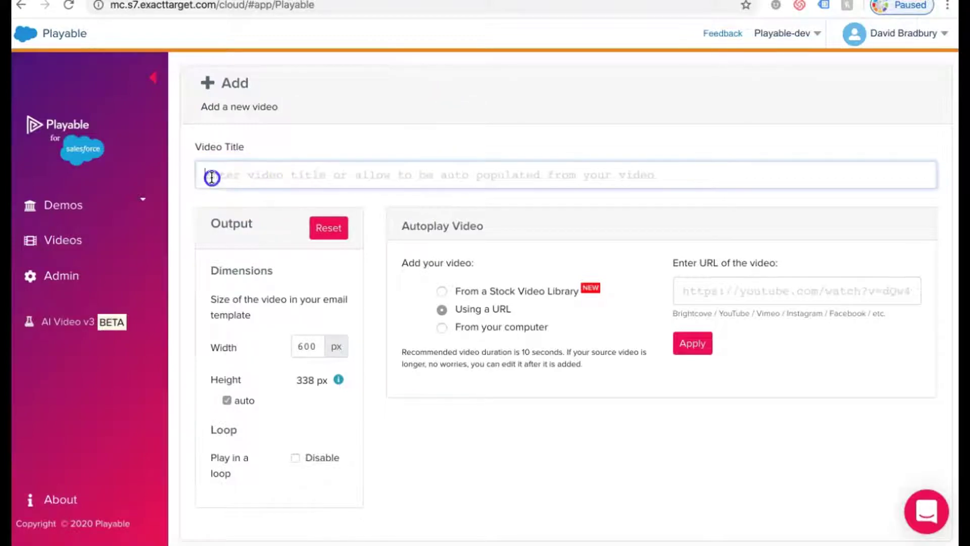
{"action": "type", "text": "Playable Tutorial"}
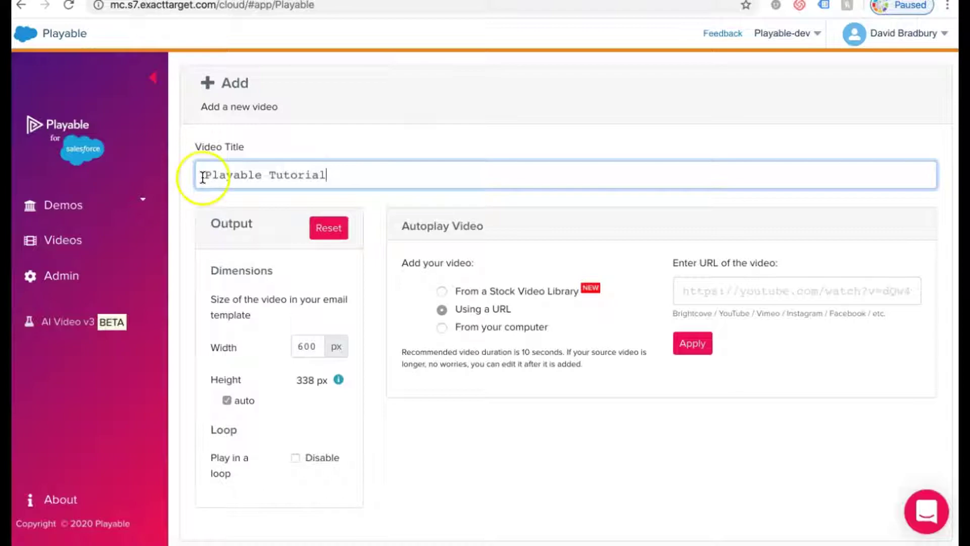
{"action": "left_click", "coordinate": [399, 424]}
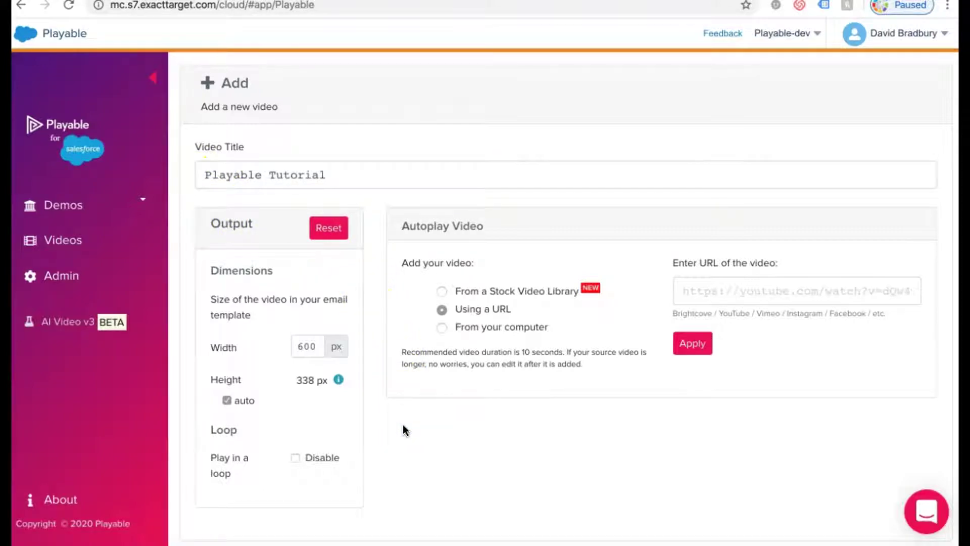
{"action": "left_click", "coordinate": [378, 399]}
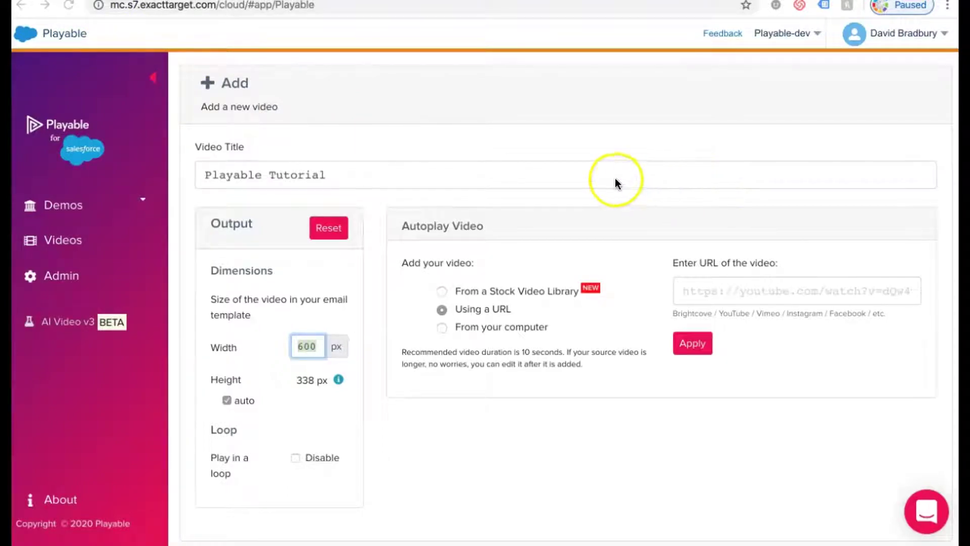
Step: Set the autoplay video source to a file from the computer and upload the video file
{"action": "left_click", "coordinate": [442, 333]}
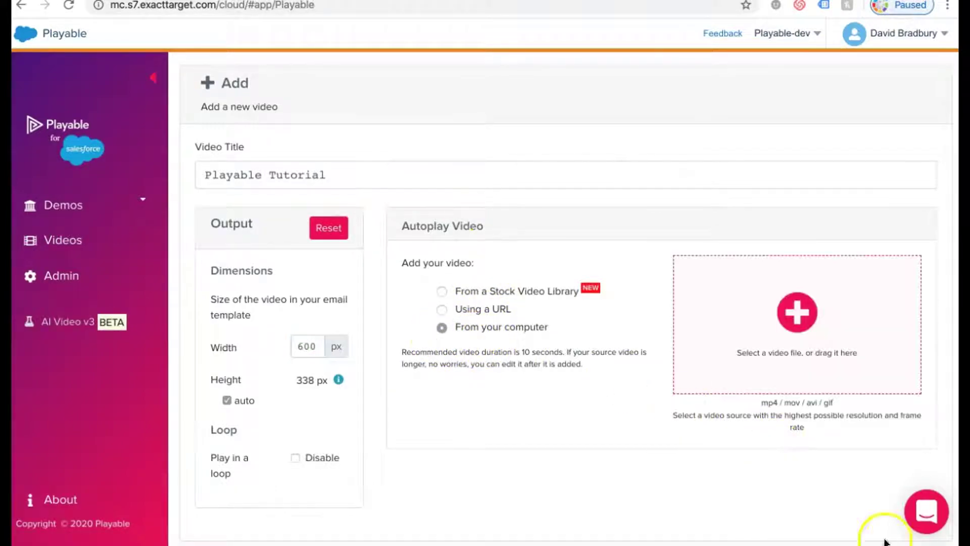
{"action": "left_click", "coordinate": [929, 545]}
{"action": "left_click_drag", "start_coordinate": [630, 512], "coordinate": [712, 314]}
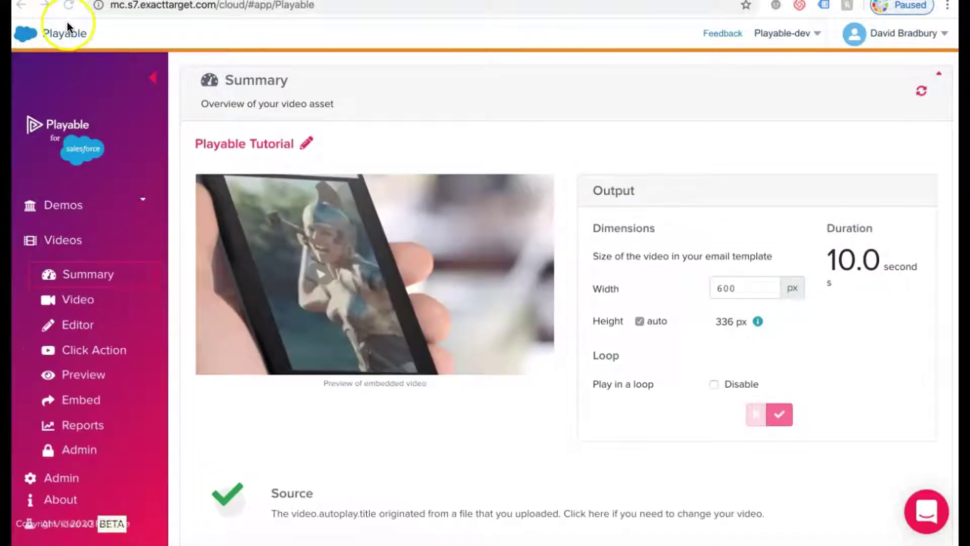
Step: Open the timeline and crop editor and extend the first clip's end to 10.05 seconds
{"action": "left_click", "coordinate": [75, 326]}
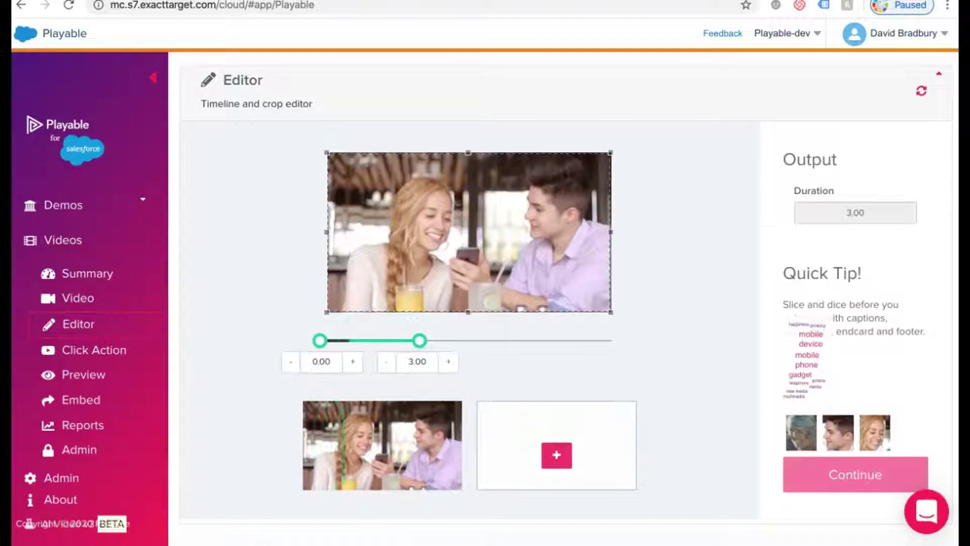
{"action": "mouse_move", "coordinate": [754, 351]}
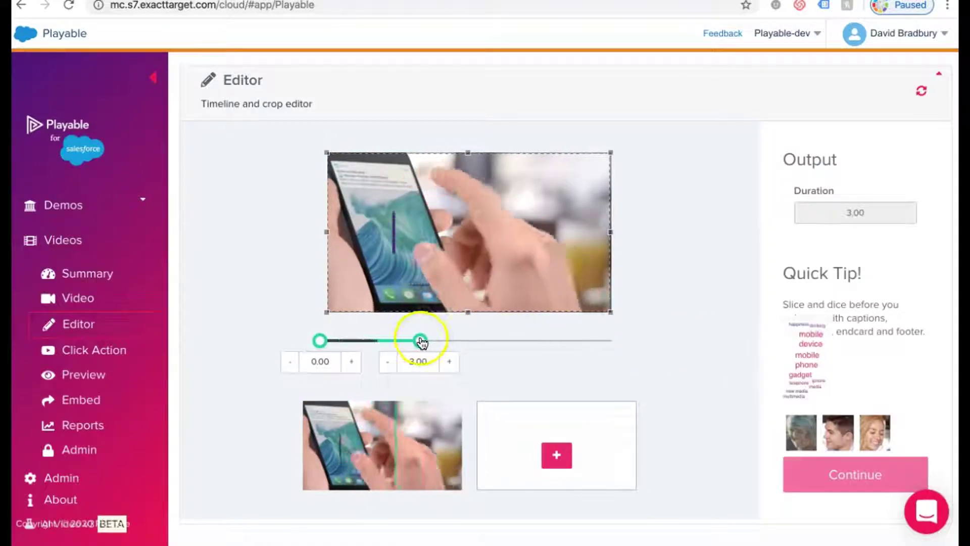
{"action": "left_click_drag", "start_coordinate": [424, 340], "coordinate": [622, 340]}
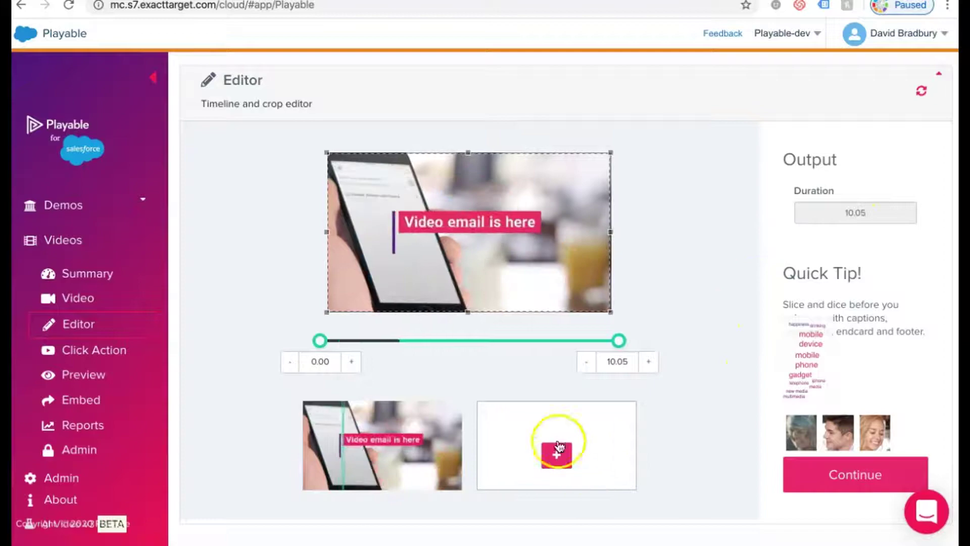
Step: Add two more clips to the timeline after the first one
{"action": "scroll", "coordinate": [504, 392], "scroll_direction": "down", "scroll_amount": 1}
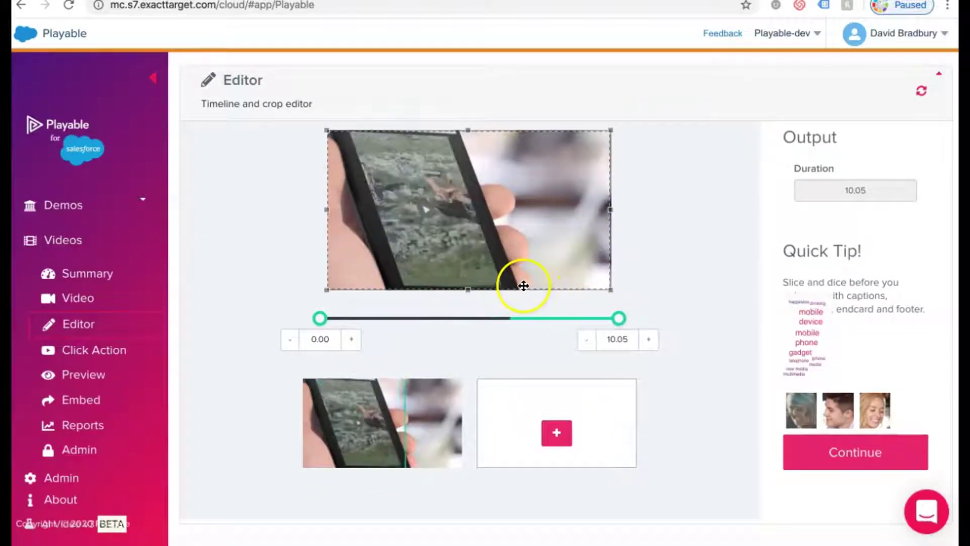
{"action": "left_click", "coordinate": [557, 434]}
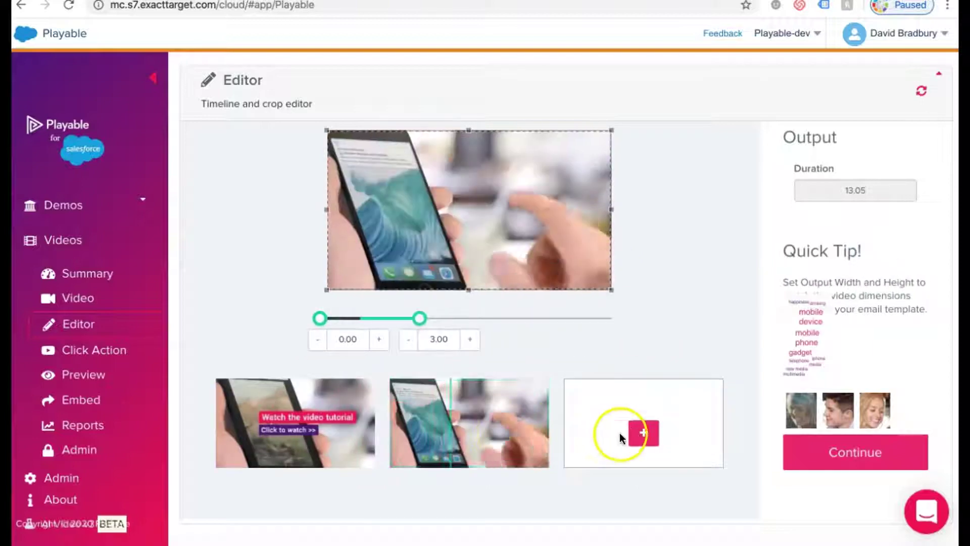
{"action": "left_click", "coordinate": [644, 433]}
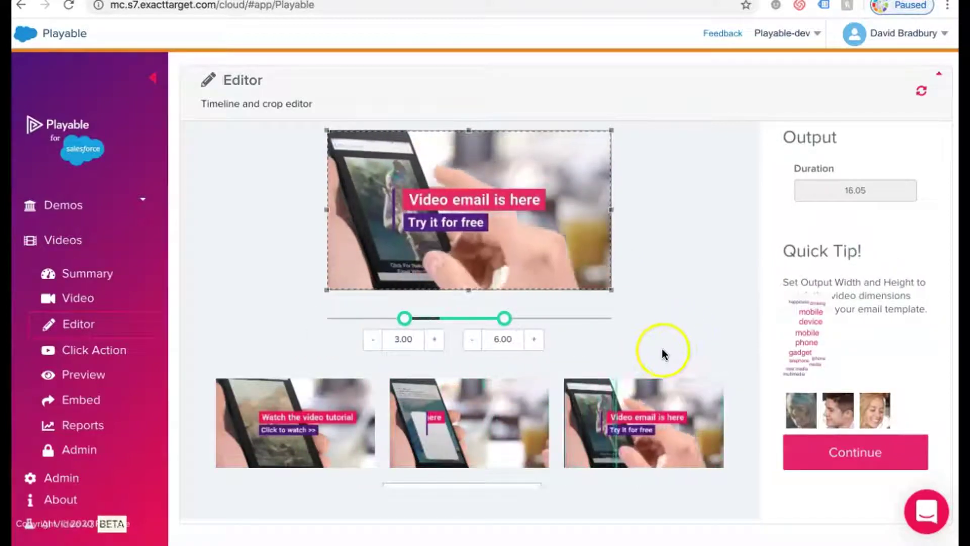
Step: Swap the order of the two added clips and delete both, keeping only the first clip
{"action": "left_click", "coordinate": [361, 422]}
{"action": "left_click_drag", "start_coordinate": [448, 414], "coordinate": [704, 434]}
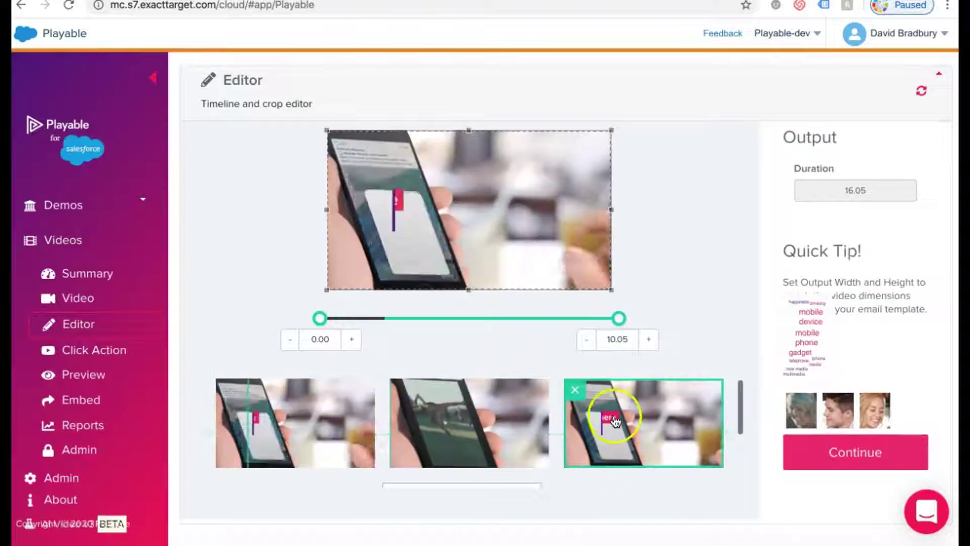
{"action": "left_click", "coordinate": [577, 391]}
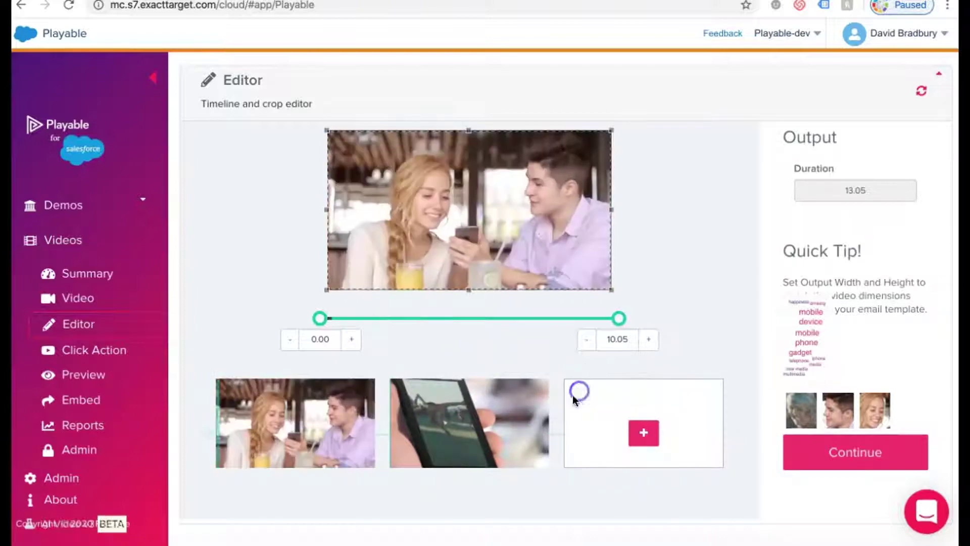
{"action": "left_click", "coordinate": [402, 390]}
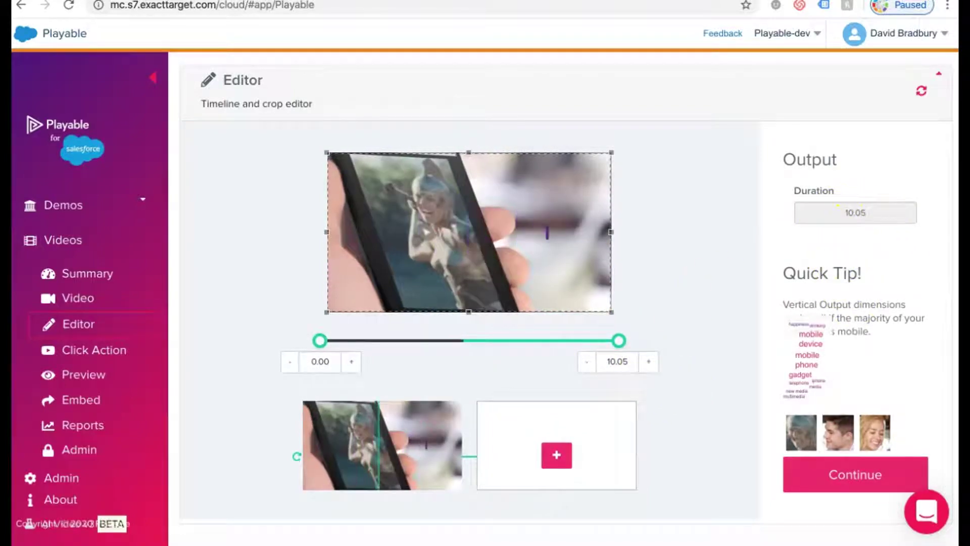
Step: Continue to the overlay settings, try the captions on the video, and switch them off
{"action": "left_click", "coordinate": [792, 472]}
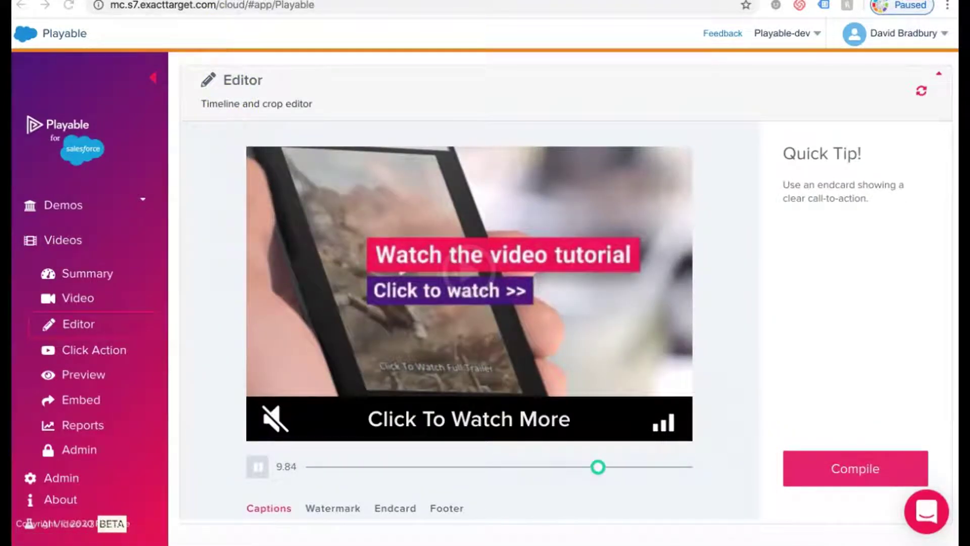
{"action": "scroll", "coordinate": [226, 273], "scroll_direction": "down", "scroll_amount": 3}
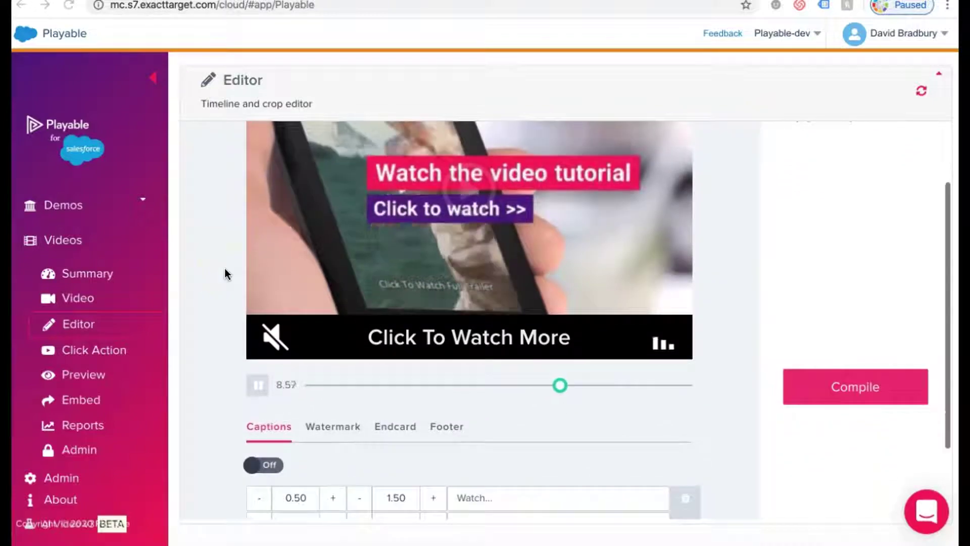
{"action": "scroll", "coordinate": [225, 273], "scroll_direction": "down", "scroll_amount": 1}
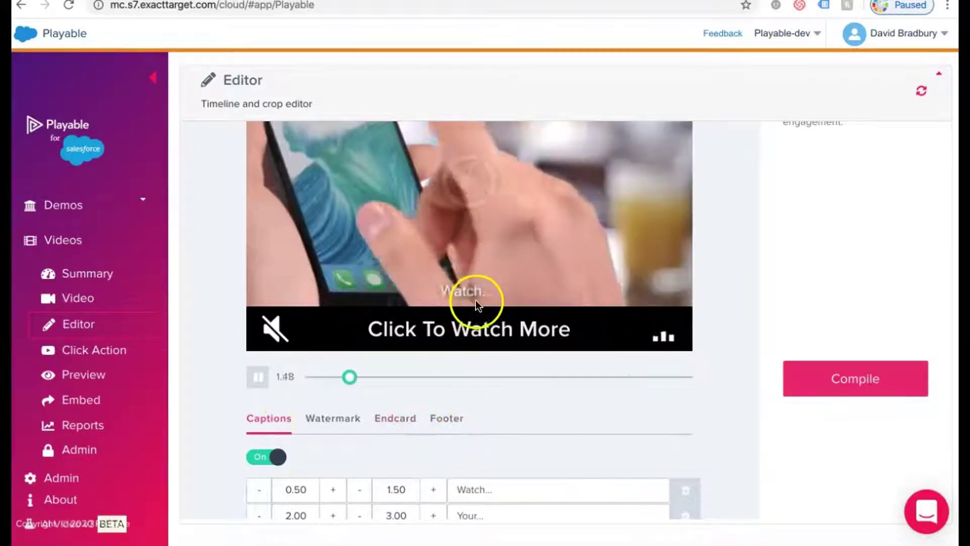
{"action": "left_click", "coordinate": [260, 457]}
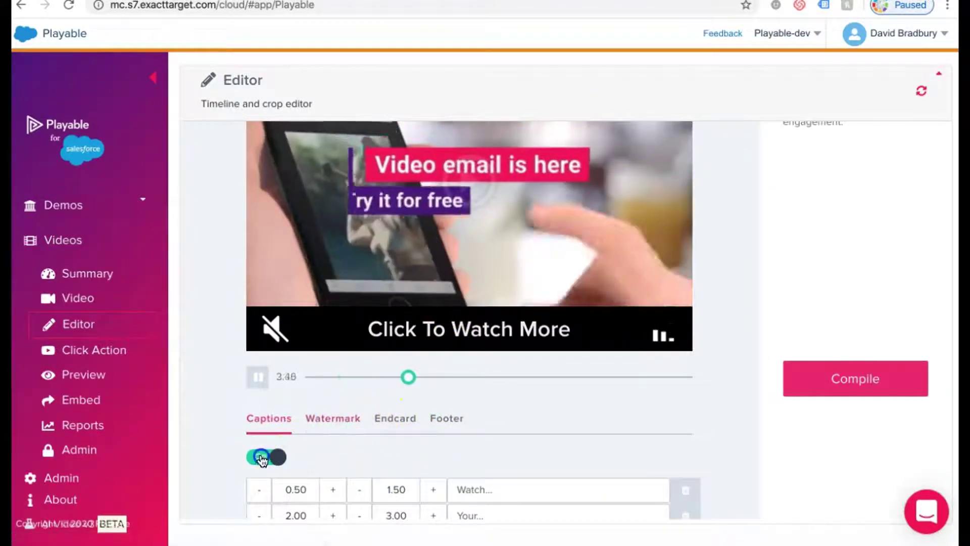
Step: Switch off the video's watermark and its endcard
{"action": "left_click", "coordinate": [336, 420]}
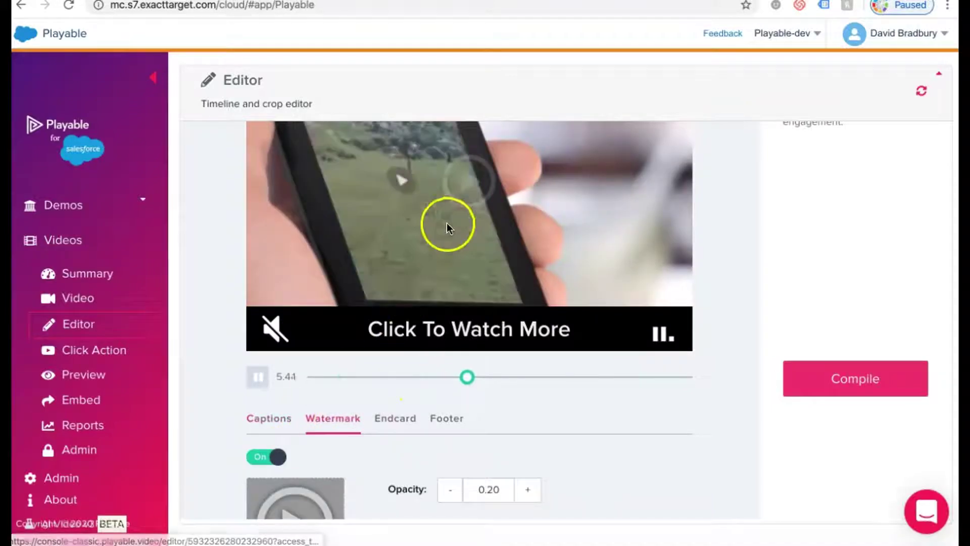
{"action": "left_click", "coordinate": [266, 459]}
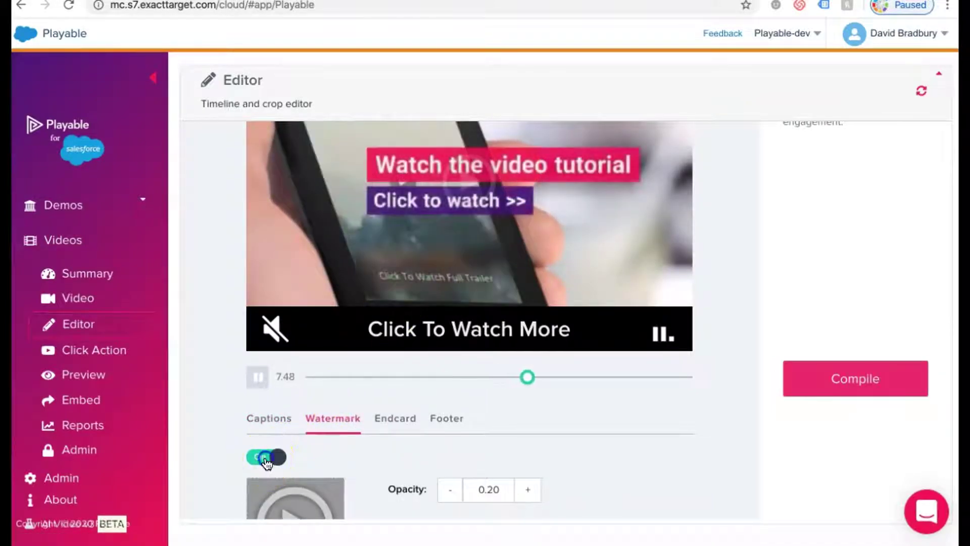
{"action": "left_click", "coordinate": [389, 423]}
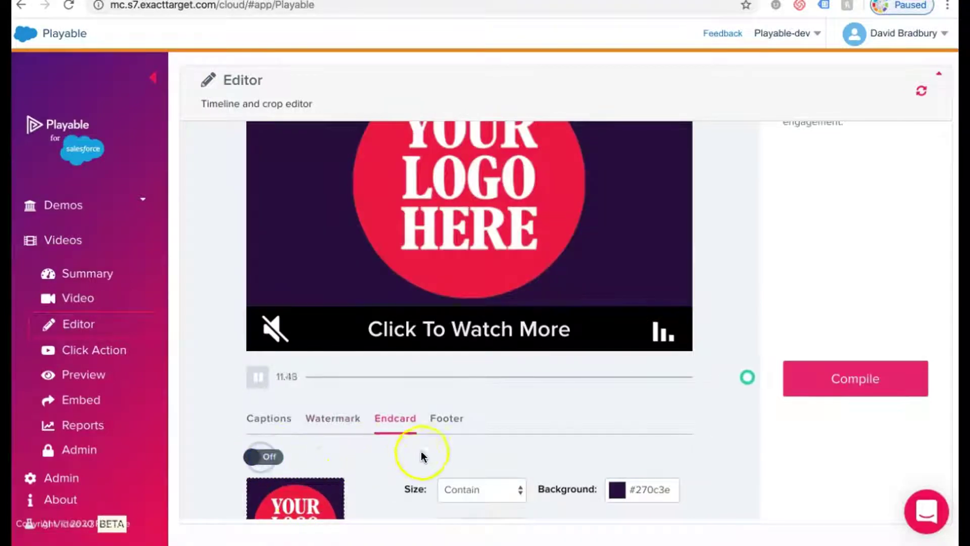
Step: Change the video's footer text to "Click To Watch <<"
{"action": "left_click", "coordinate": [446, 423]}
{"action": "left_click", "coordinate": [575, 329]}
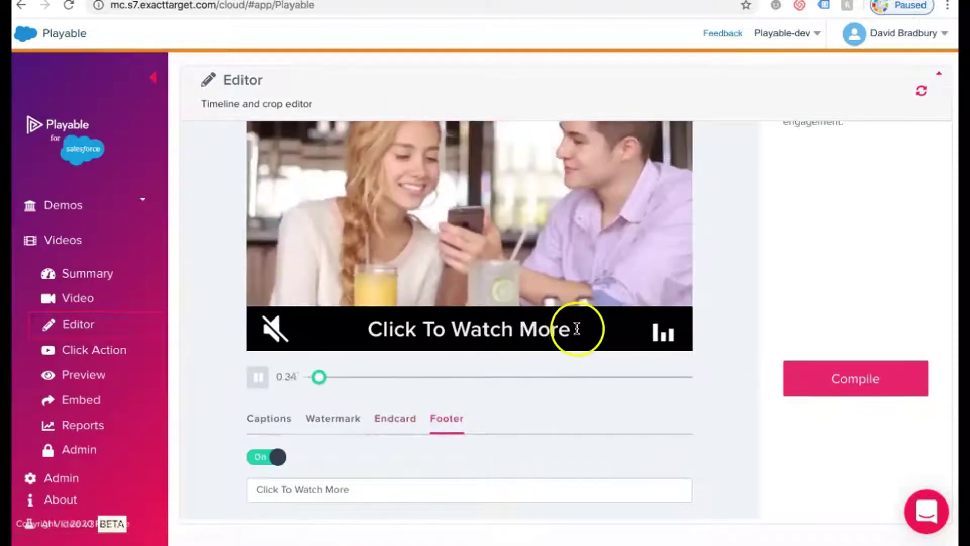
{"action": "key", "text": "BackSpace"}
{"action": "key", "text": "BackSpace"}
{"action": "key", "text": "BackSpace"}
{"action": "key", "text": "BackSpace"}
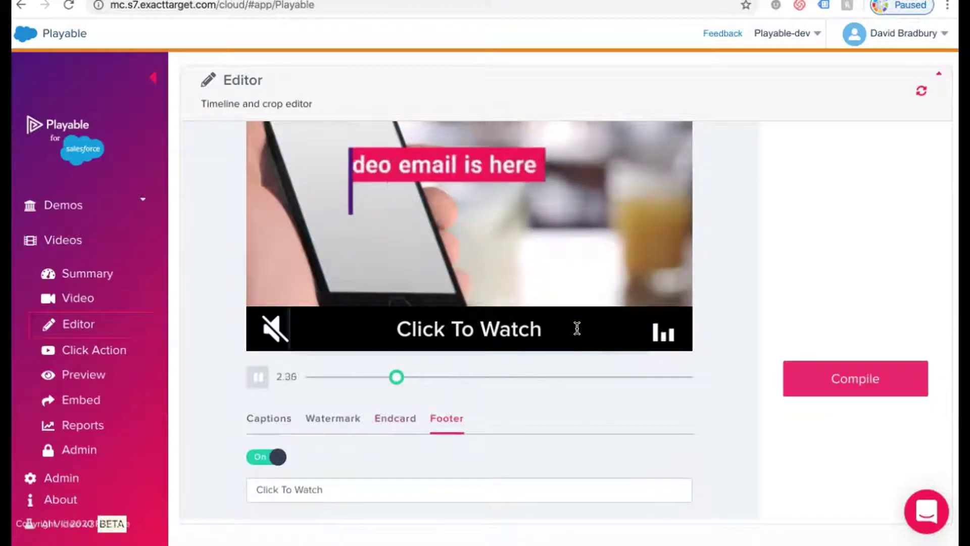
{"action": "type", "text": "<<"}
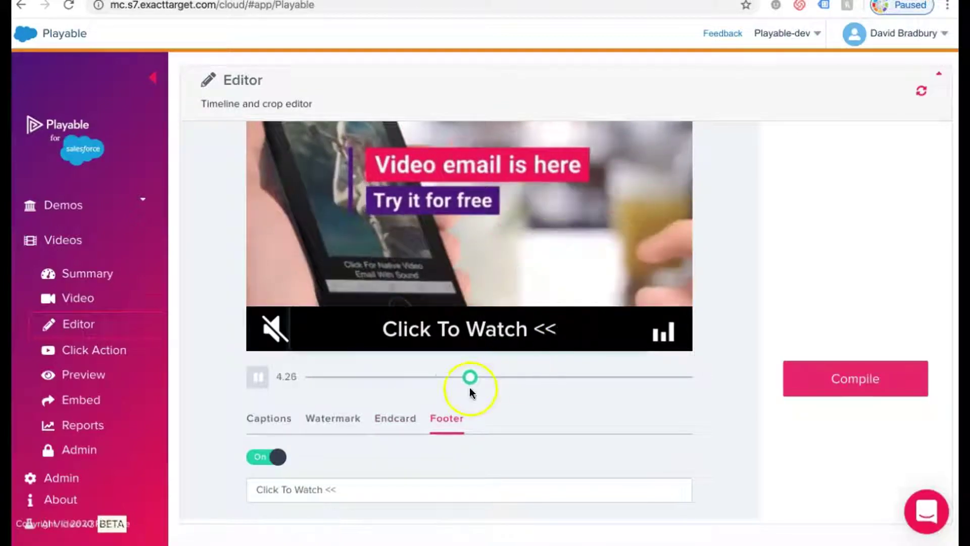
Step: Switch off the footer and compile the edited video
{"action": "left_click", "coordinate": [266, 458]}
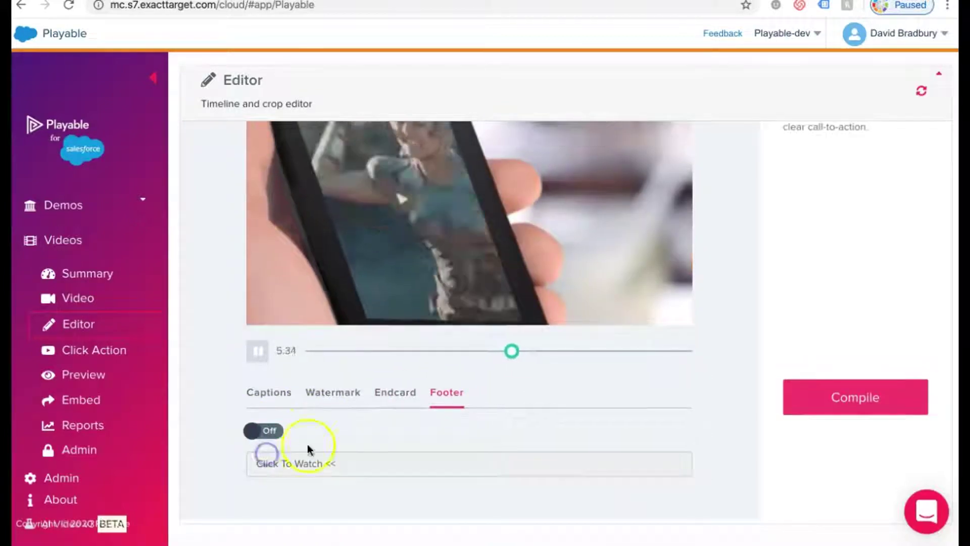
{"action": "left_click", "coordinate": [787, 399]}
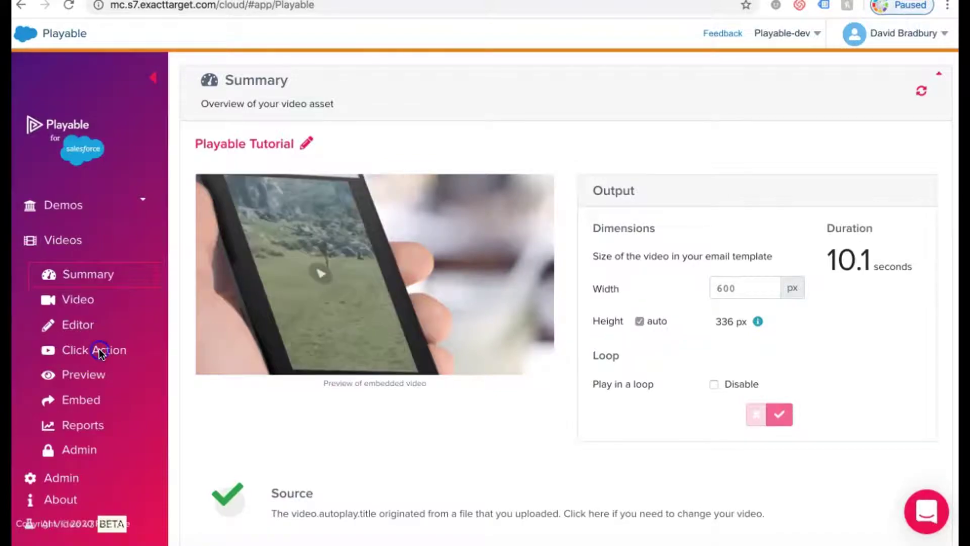
{"action": "left_click", "coordinate": [99, 349]}
{"action": "left_click", "coordinate": [555, 277]}
{"action": "key", "text": "BackSpace"}
{"action": "type", "text": "https://playable.video"}
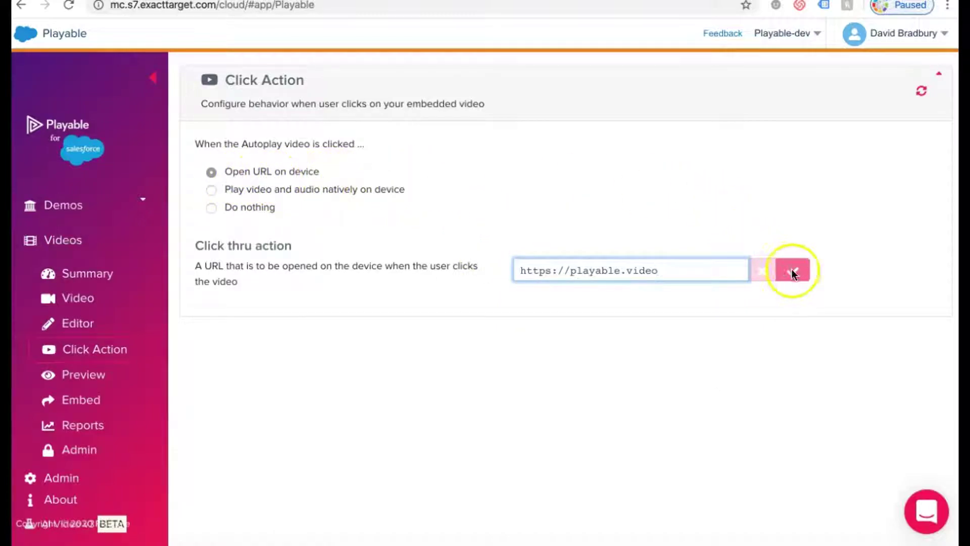
{"action": "left_click", "coordinate": [676, 299]}
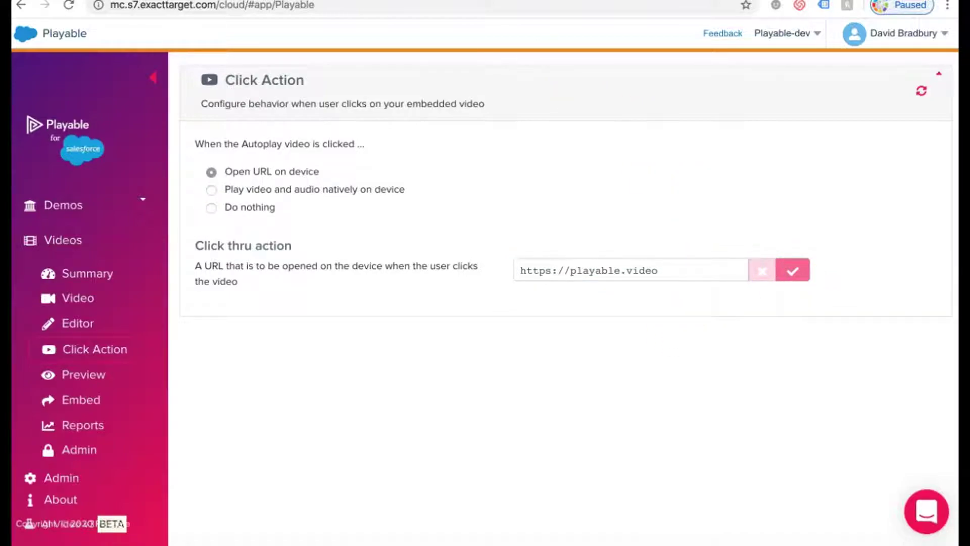
Step: Capture the frame at about 0:03 of the autoplay video as its alt image
{"action": "left_click", "coordinate": [80, 299]}
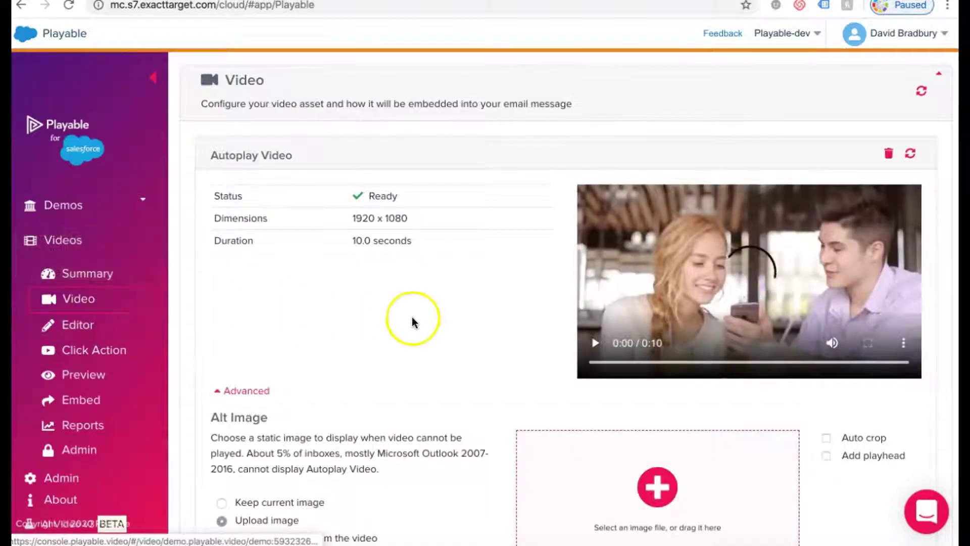
{"action": "scroll", "coordinate": [411, 322], "scroll_direction": "down", "scroll_amount": 3}
{"action": "left_click", "coordinate": [222, 381]}
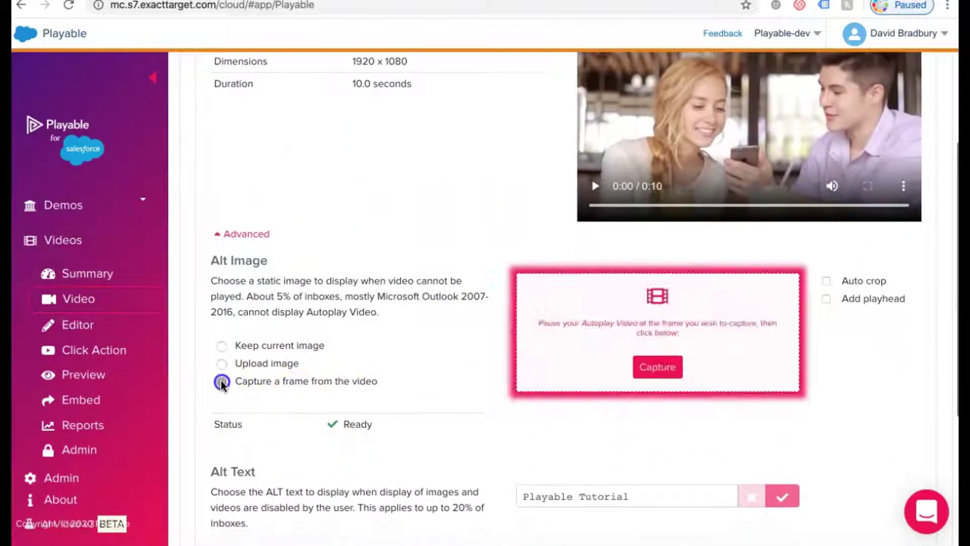
{"action": "scroll", "coordinate": [412, 300], "scroll_direction": "up", "scroll_amount": 1}
{"action": "left_click", "coordinate": [597, 235]}
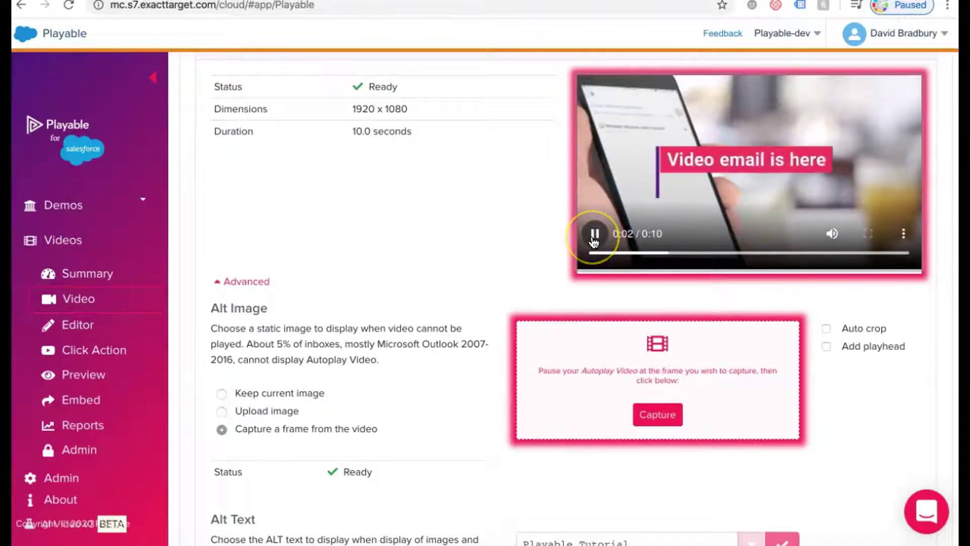
{"action": "left_click", "coordinate": [594, 238]}
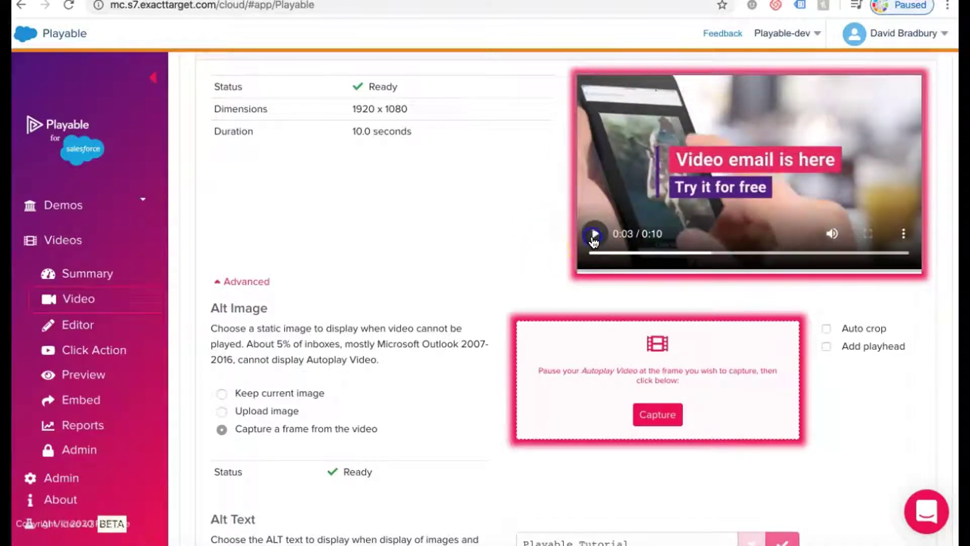
{"action": "left_click", "coordinate": [656, 413]}
{"action": "scroll", "coordinate": [476, 355], "scroll_direction": "down", "scroll_amount": 5}
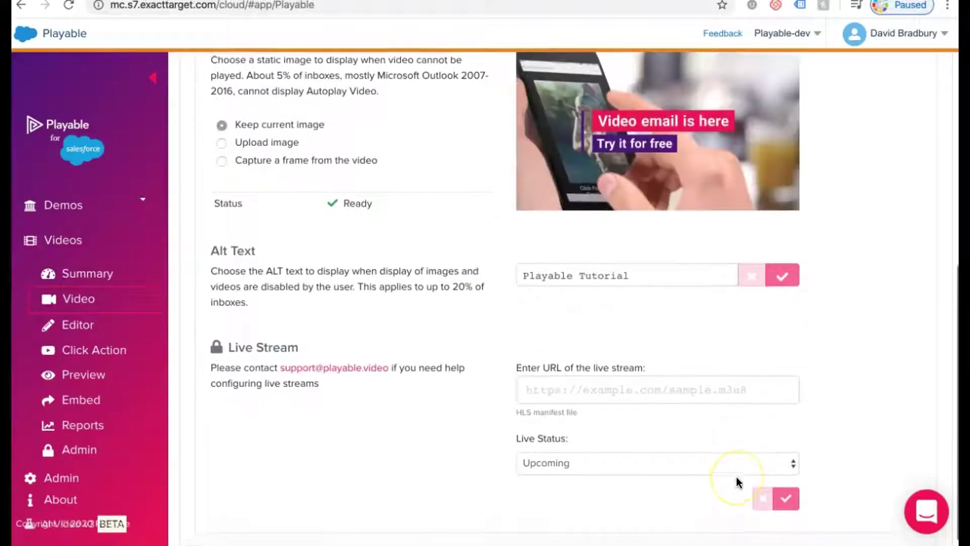
Step: Save the video's live stream settings with the live status Upcoming
{"action": "scroll", "coordinate": [701, 472], "scroll_direction": "down", "scroll_amount": 3}
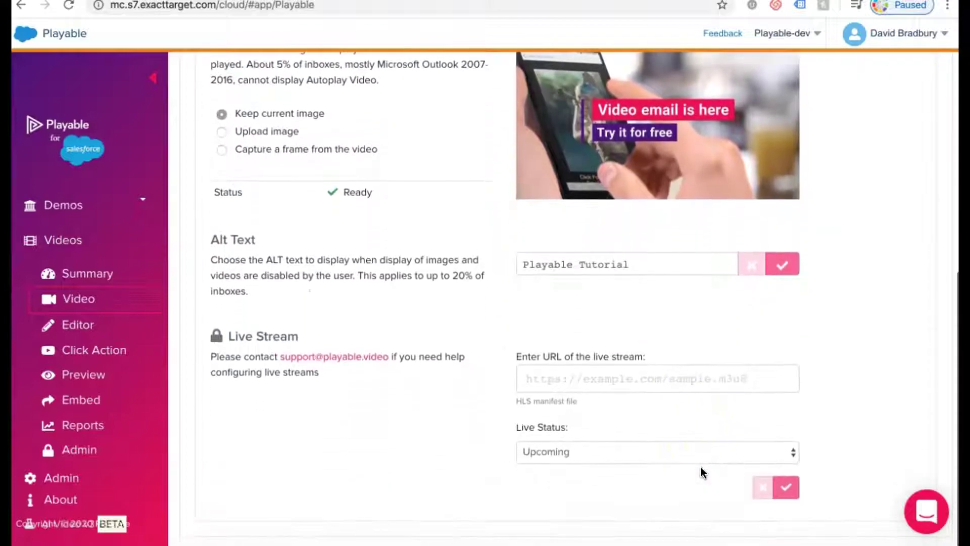
{"action": "left_click", "coordinate": [785, 486]}
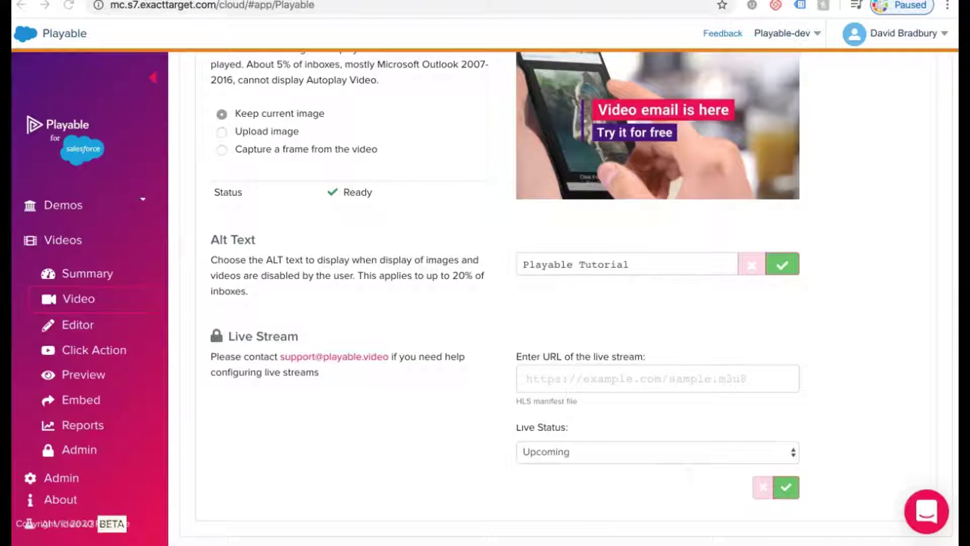
Step: Preview the video in the email template, then look over the available email clients and the sample email form without sending
{"action": "left_click", "coordinate": [75, 377]}
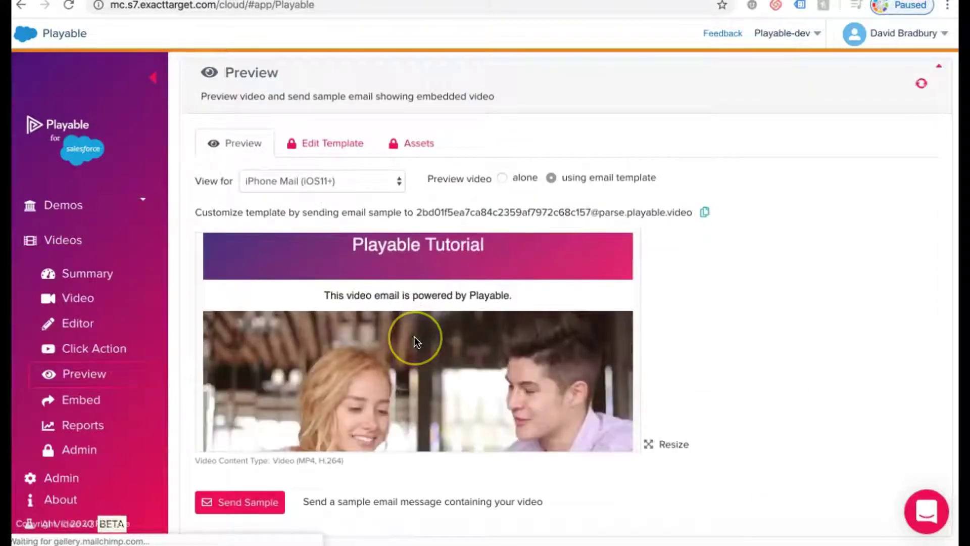
{"action": "scroll", "coordinate": [398, 276], "scroll_direction": "down", "scroll_amount": 2}
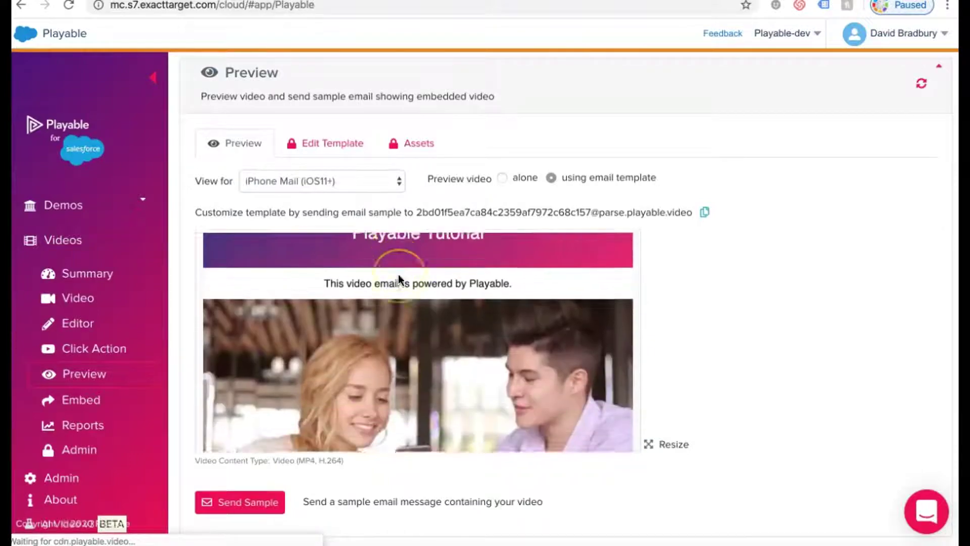
{"action": "left_click", "coordinate": [398, 182]}
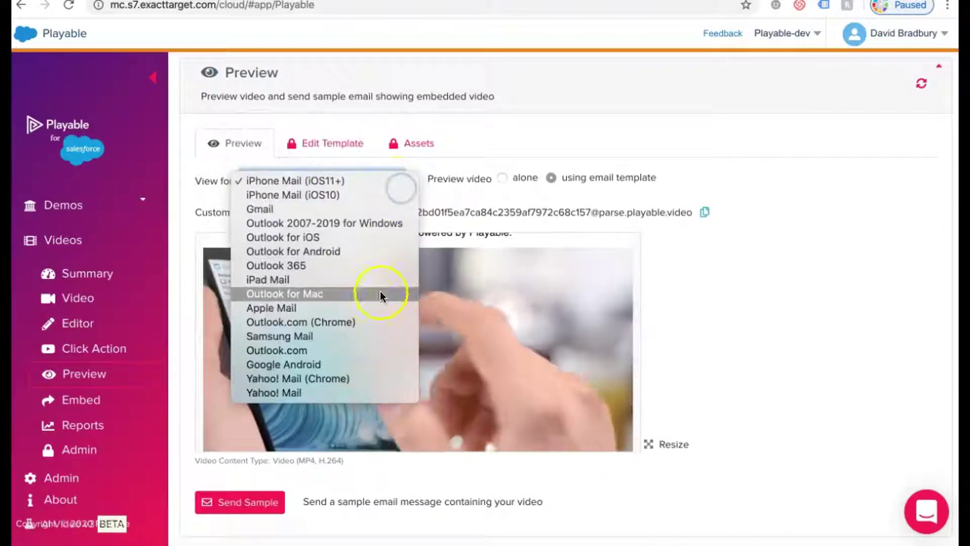
{"action": "left_click", "coordinate": [242, 506]}
{"action": "left_click", "coordinate": [243, 508]}
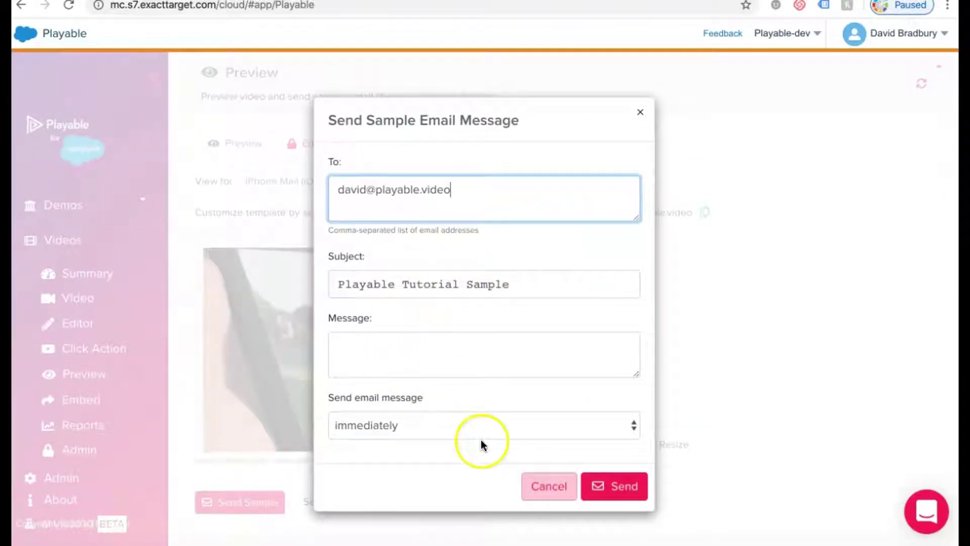
{"action": "left_click", "coordinate": [548, 486]}
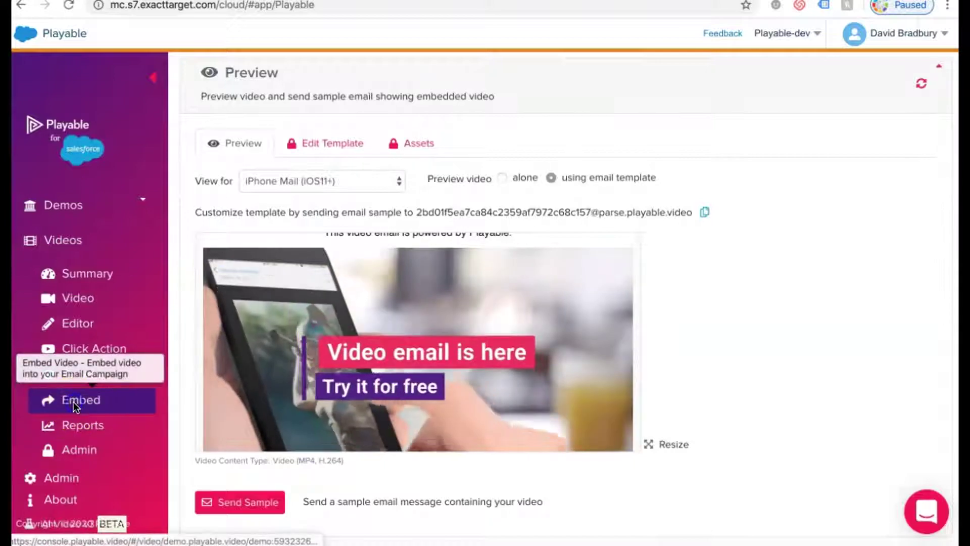
Step: Embed the video in the Playable Tutorial campaign, inserting it at the large image placeholder above the "Lorem ipsum dolor sit amet" heading
{"action": "left_click", "coordinate": [77, 399]}
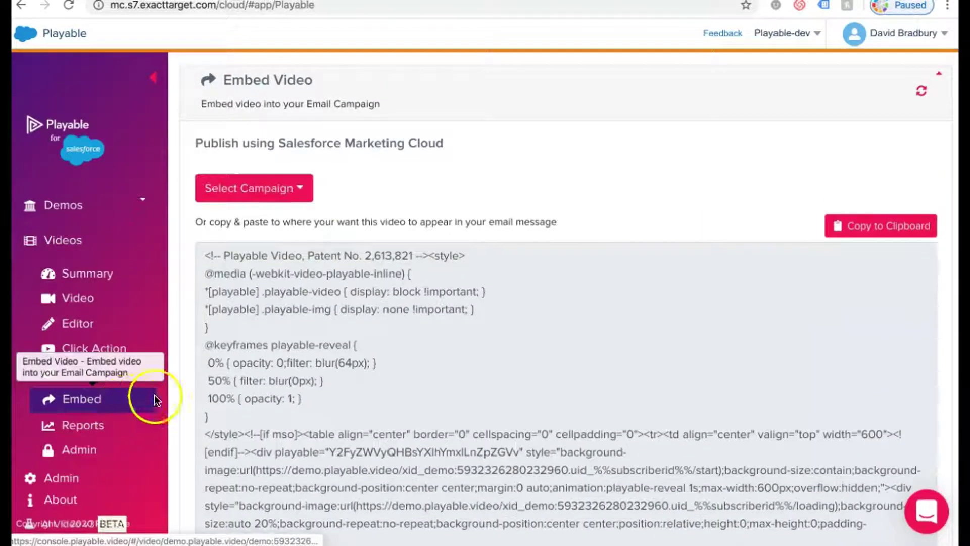
{"action": "left_click", "coordinate": [300, 197]}
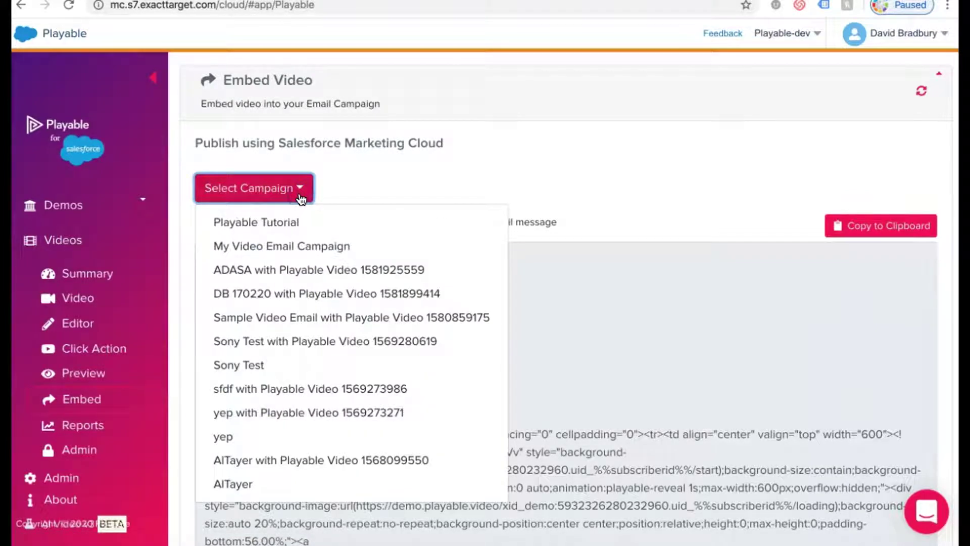
{"action": "left_click", "coordinate": [285, 223]}
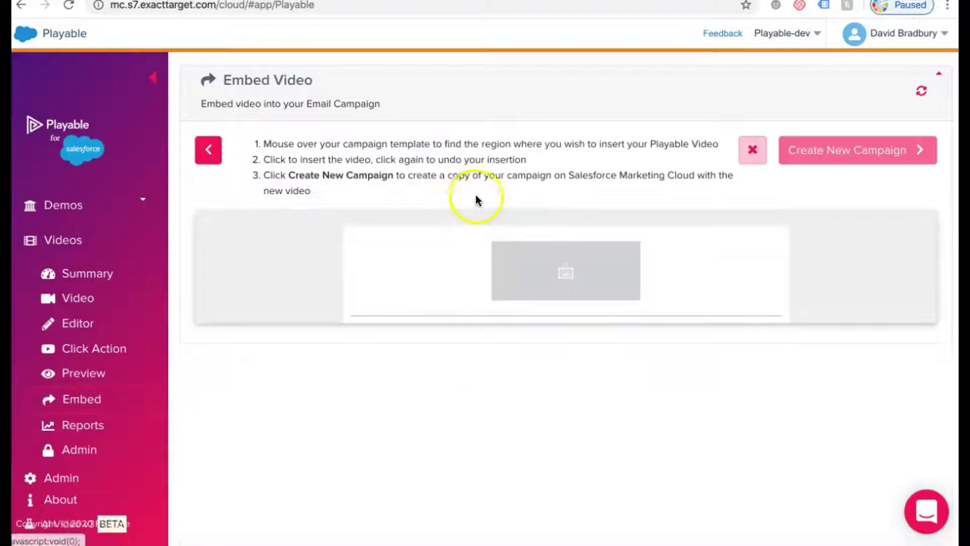
{"action": "scroll", "coordinate": [839, 283], "scroll_direction": "down", "scroll_amount": 2}
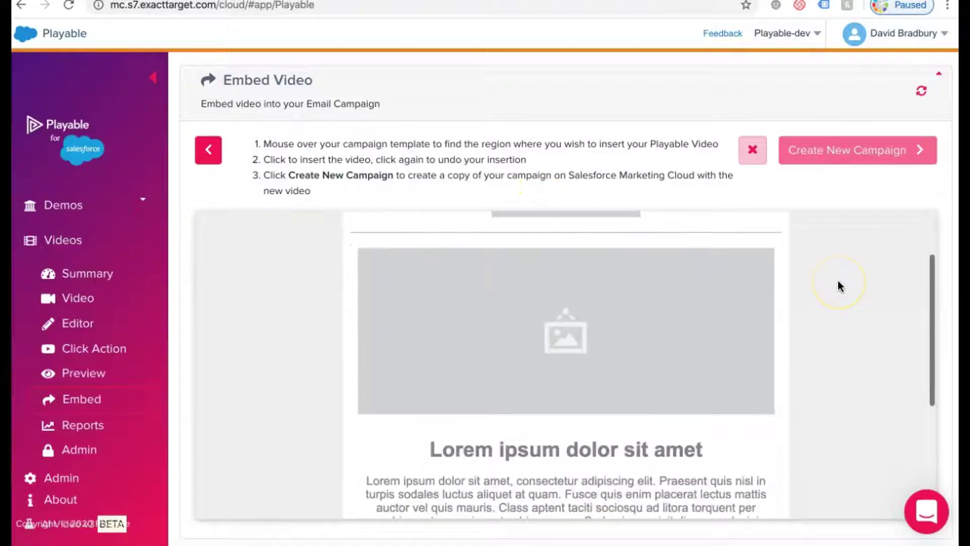
{"action": "left_click", "coordinate": [537, 317]}
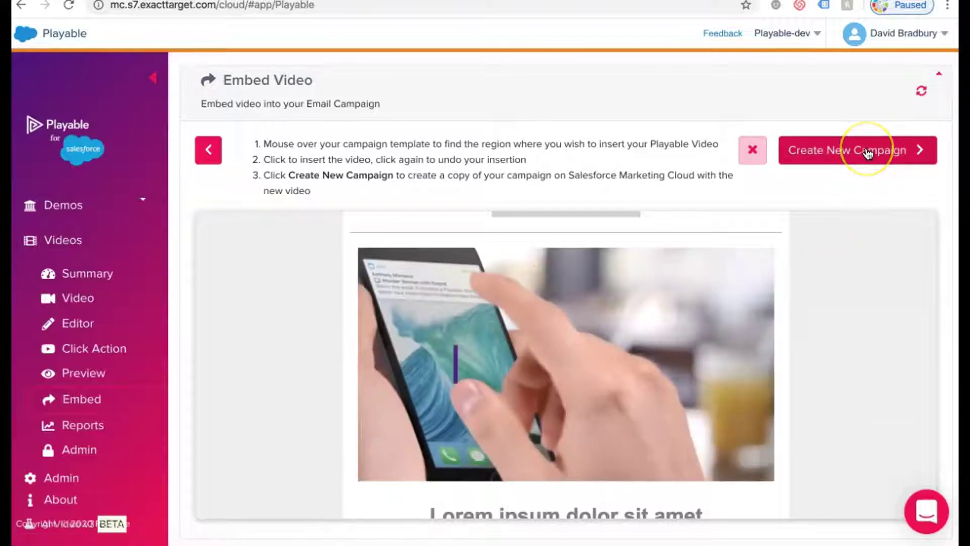
Step: Create a new campaign that includes the embedded video and open it in Salesforce Marketing Cloud
{"action": "left_click", "coordinate": [867, 153]}
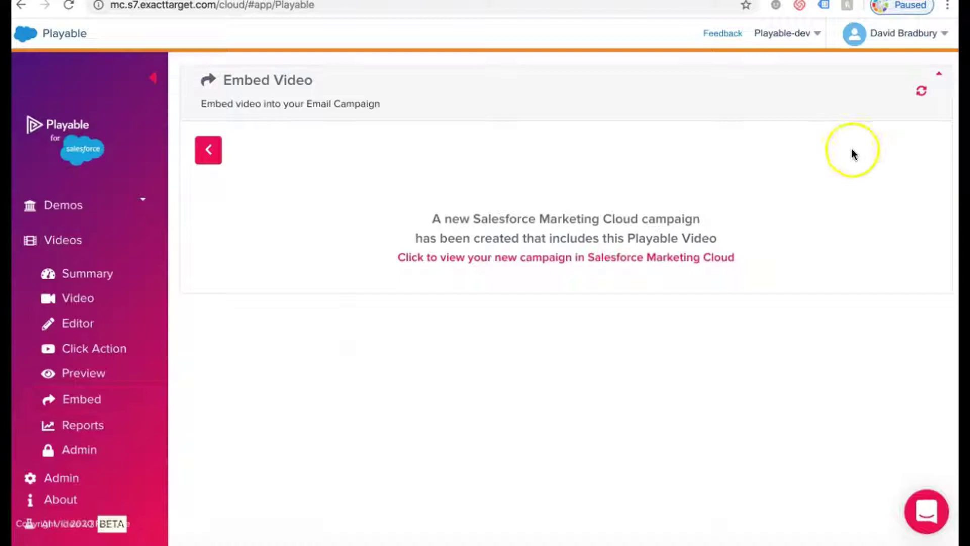
{"action": "left_click", "coordinate": [639, 259]}
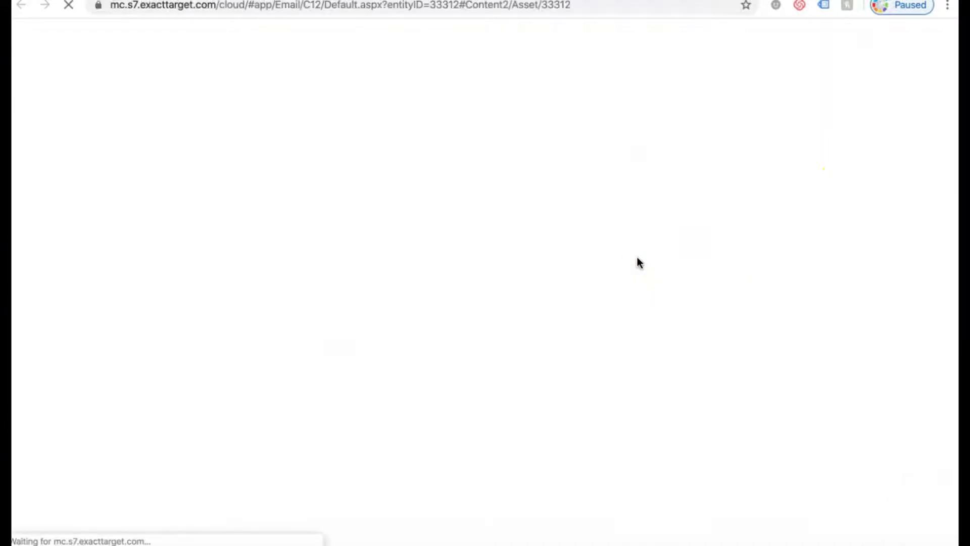